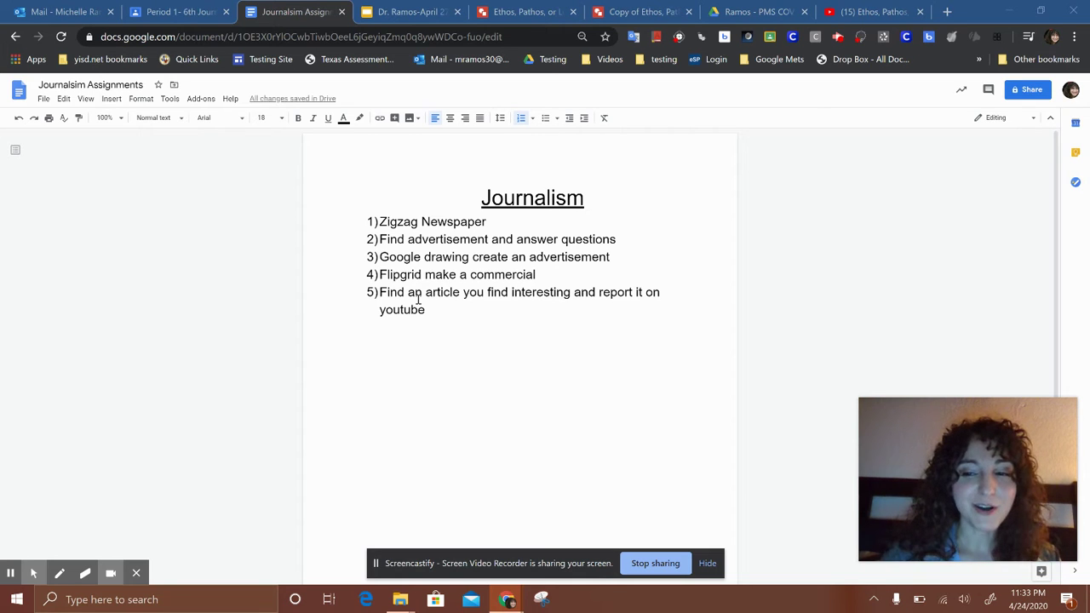
Review the April 27 lesson's advertisement assignment, then go to the 'Copy of Ethos, Pathos, or Logos' drawing.
{"action": "left_click", "coordinate": [400, 14]}
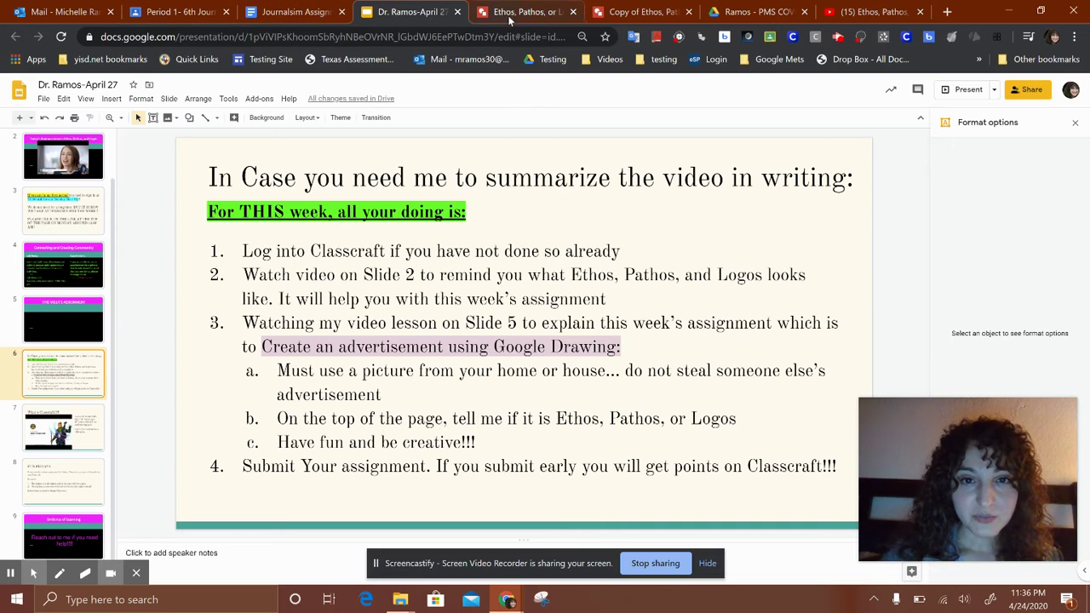
{"action": "left_click", "coordinate": [619, 16]}
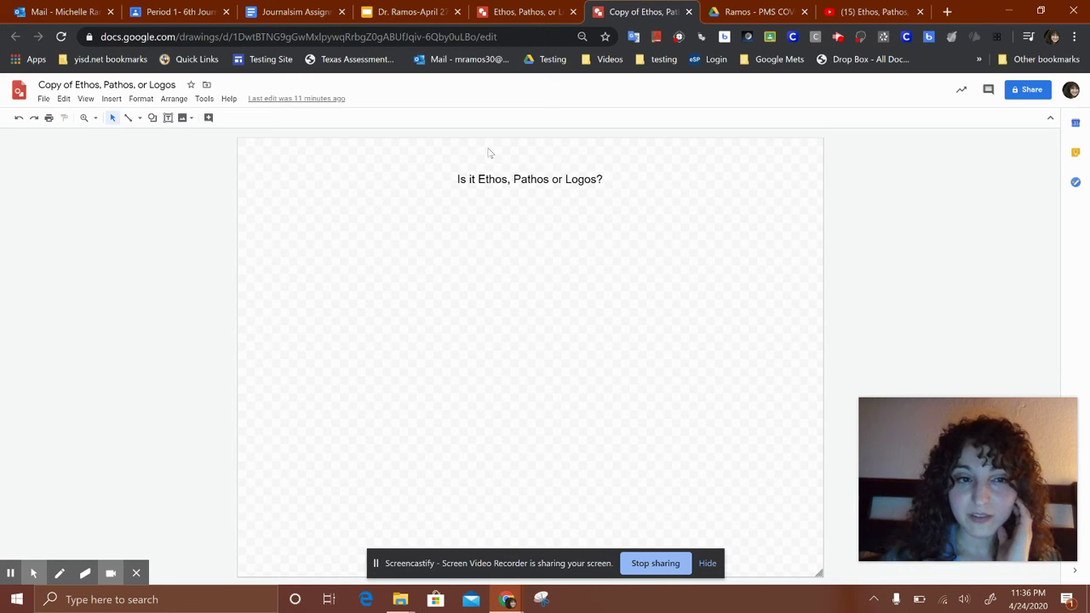
Insert the IMG photo of two dogs from Google Drive below the heading.
{"action": "left_click", "coordinate": [109, 98]}
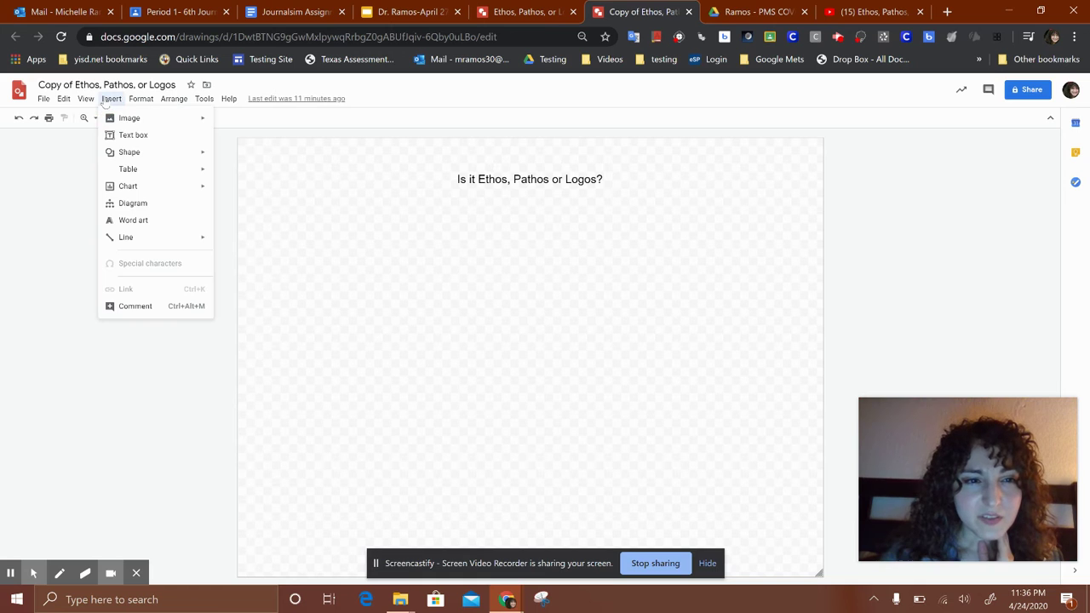
{"action": "mouse_move", "coordinate": [171, 124]}
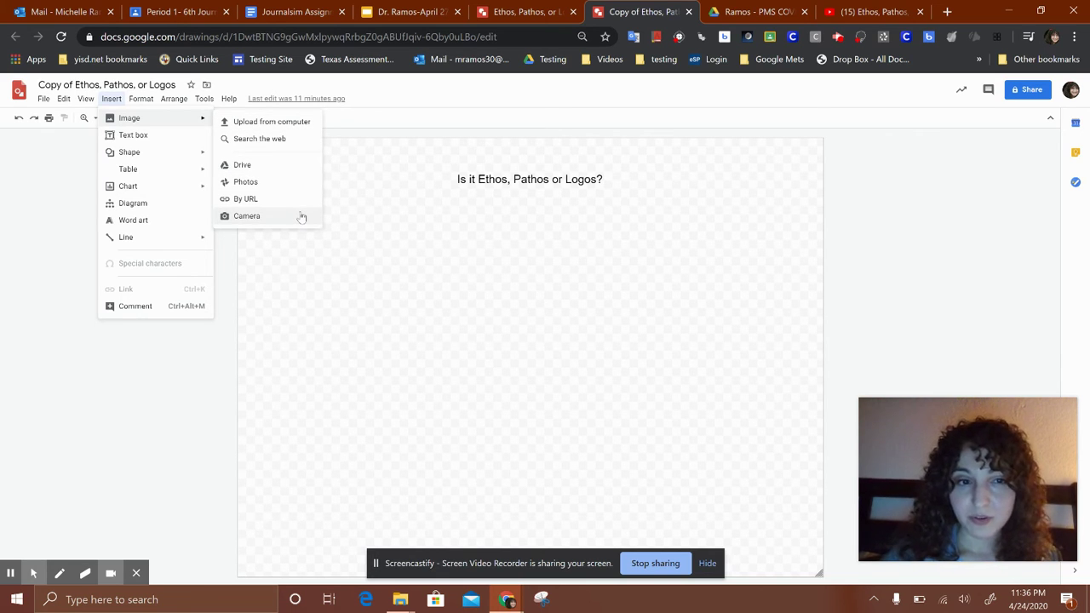
{"action": "left_click", "coordinate": [298, 167]}
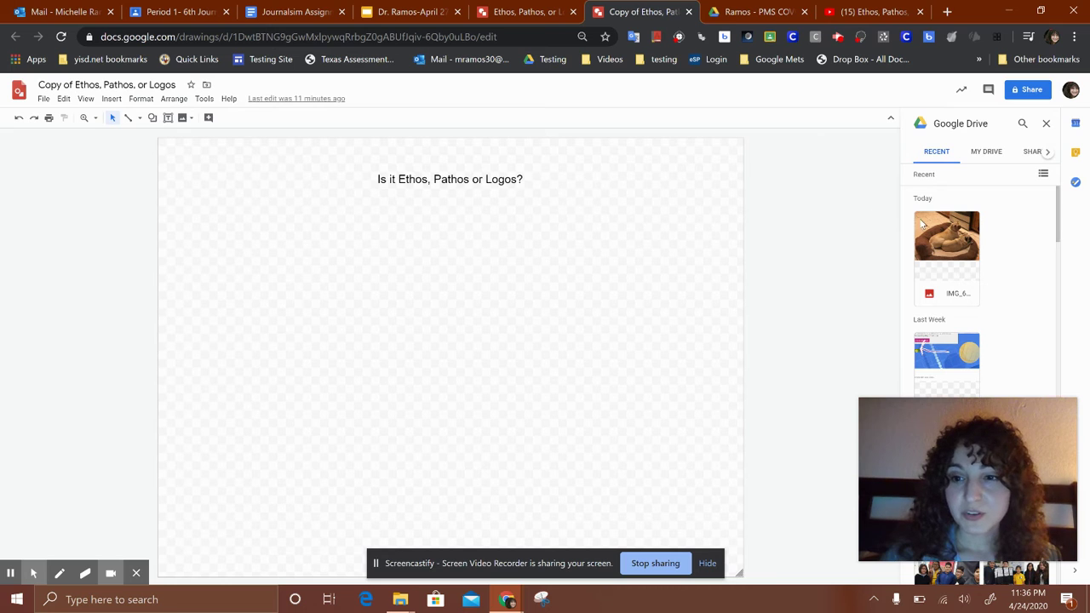
{"action": "left_click", "coordinate": [937, 237]}
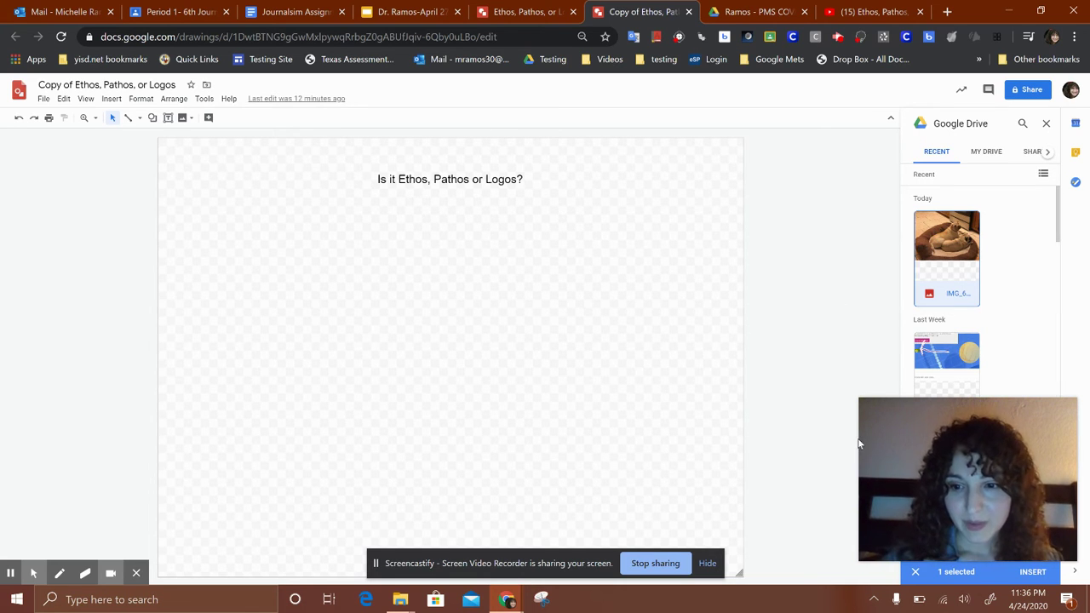
{"action": "left_click", "coordinate": [1034, 572]}
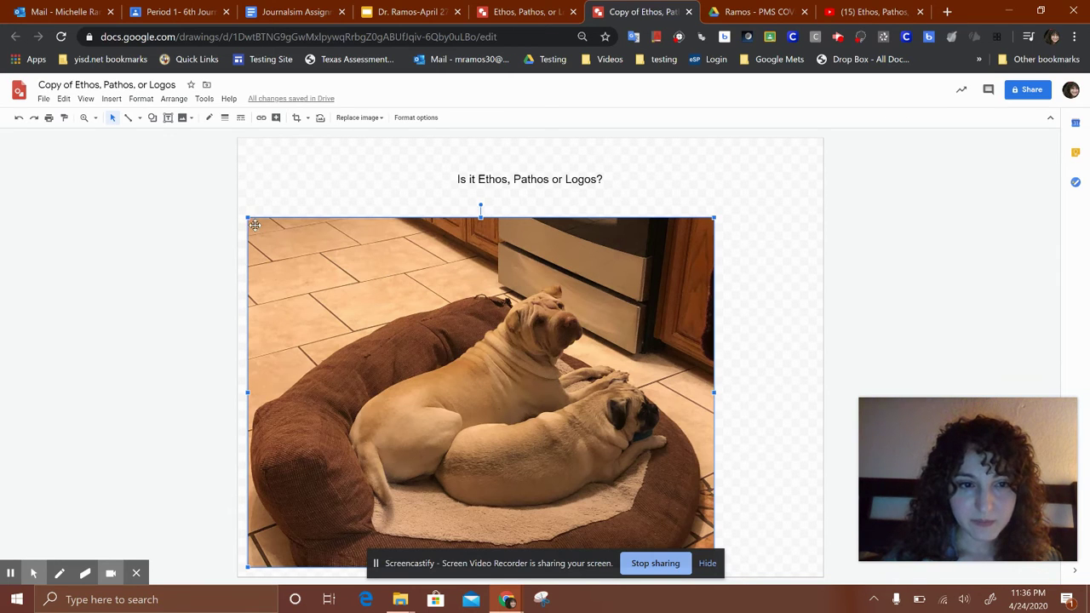
{"action": "left_click", "coordinate": [44, 99]}
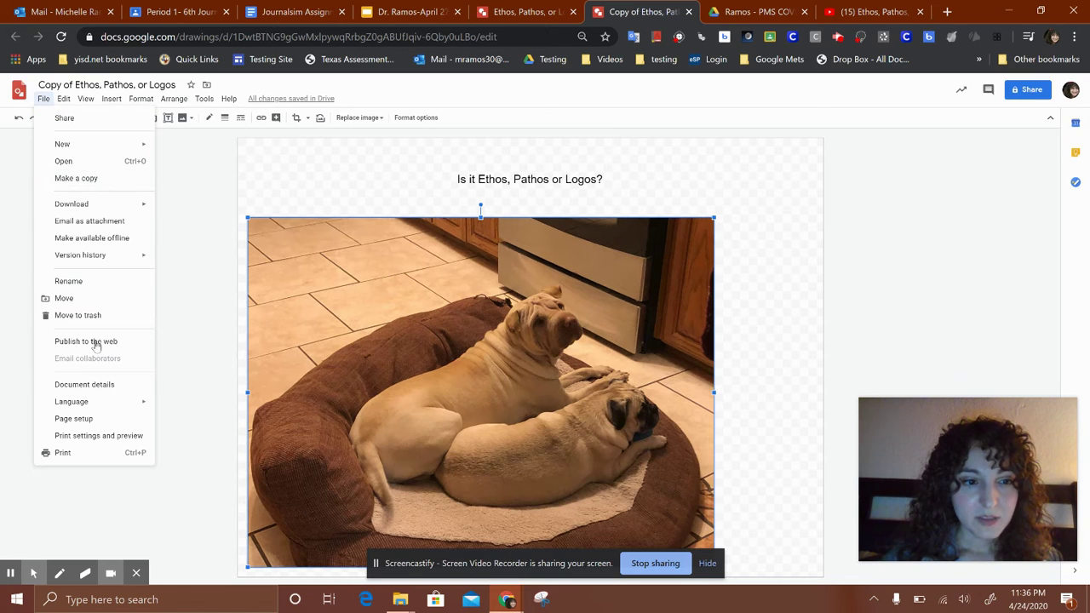
{"action": "left_click", "coordinate": [99, 455]}
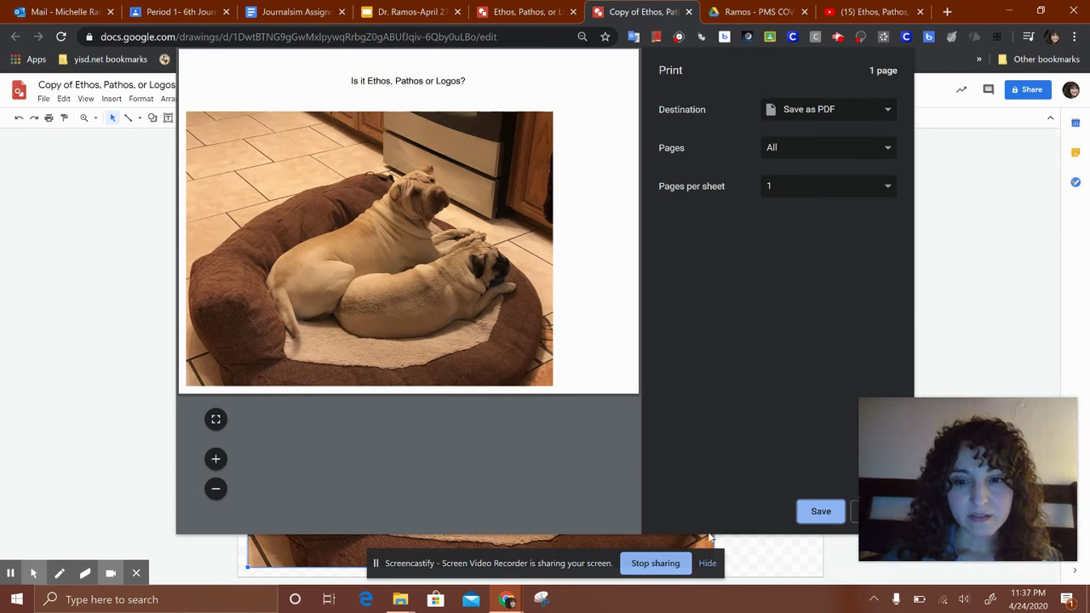
{"action": "left_click", "coordinate": [854, 519]}
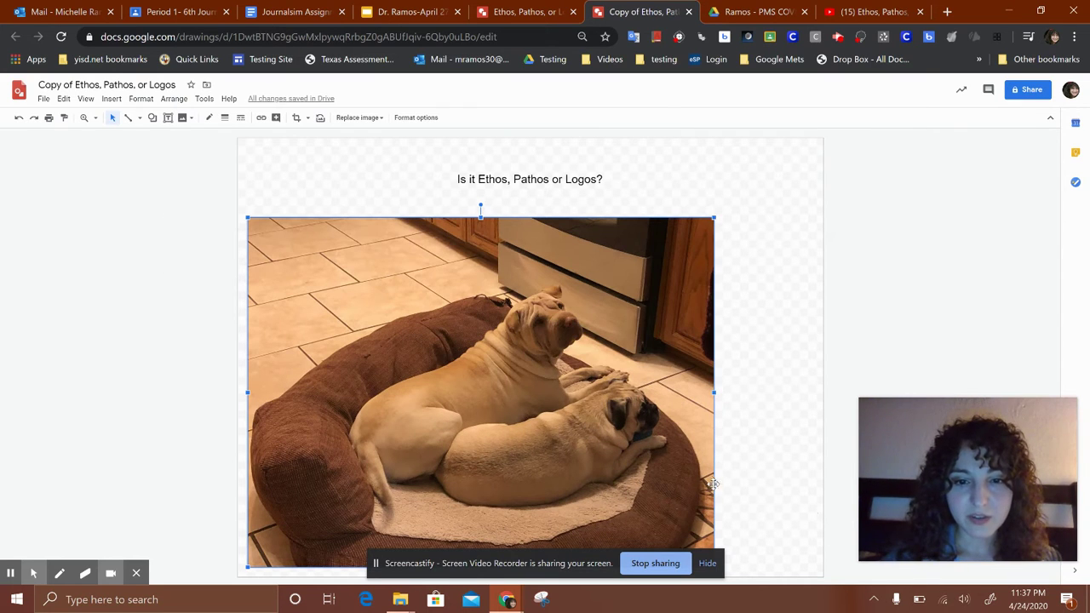
Resize the dog photo proportionally smaller and center it just under the title.
{"action": "left_click_drag", "start_coordinate": [564, 337], "coordinate": [611, 318]}
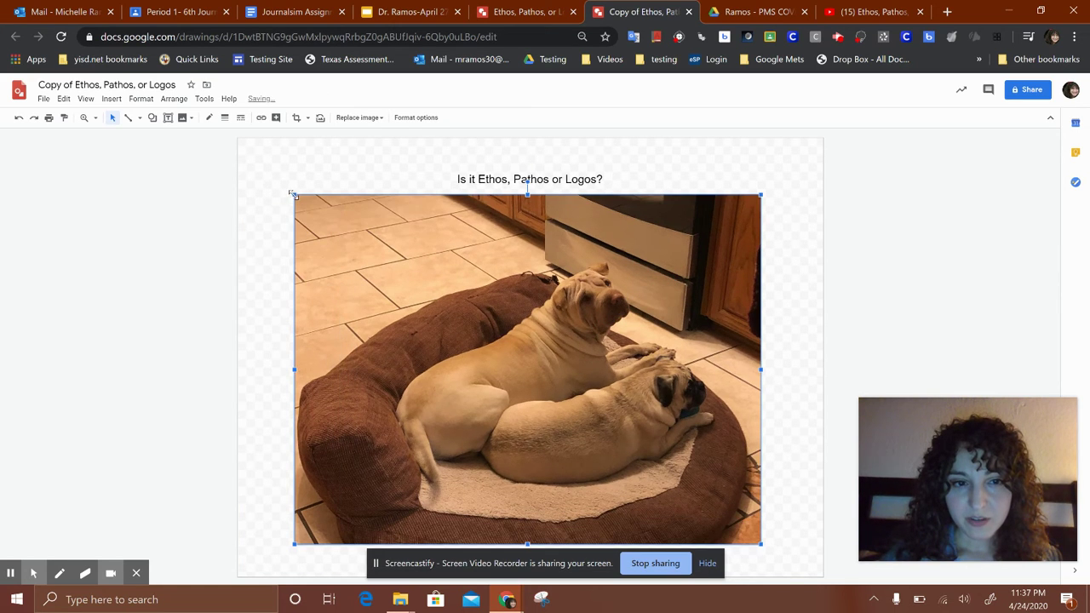
{"action": "left_click_drag", "start_coordinate": [293, 194], "coordinate": [386, 264]}
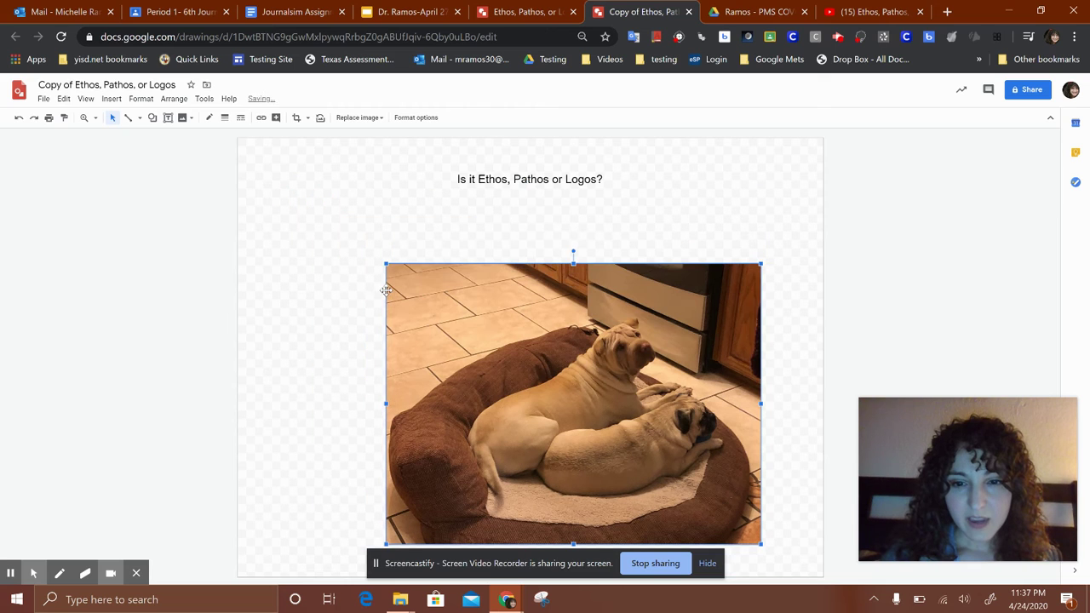
{"action": "left_click_drag", "start_coordinate": [557, 344], "coordinate": [510, 271]}
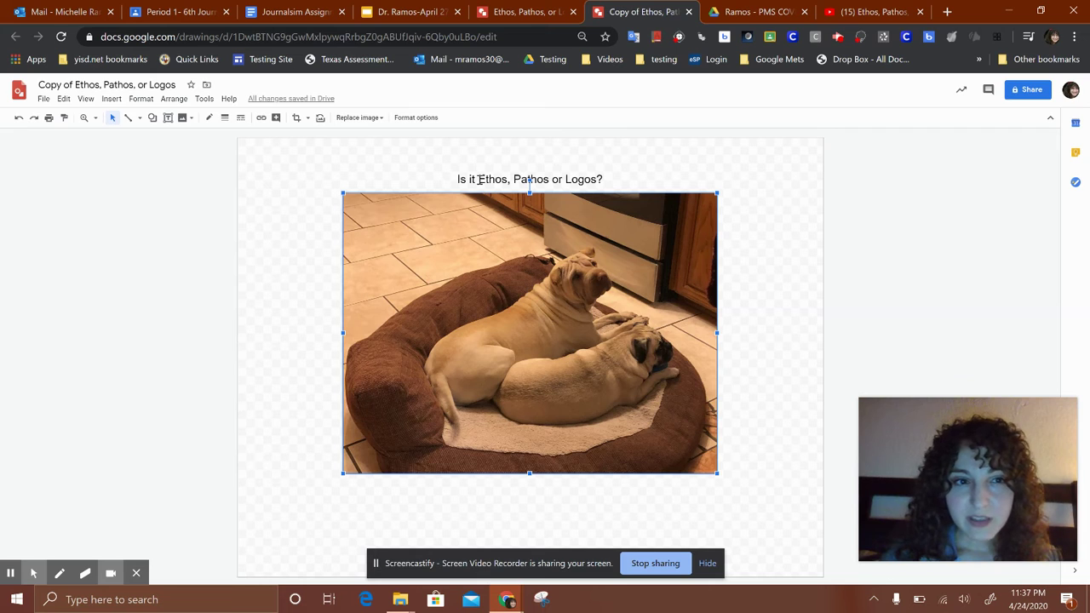
Search the web for the suggested singer and insert a concert photo of them performing.
{"action": "left_click", "coordinate": [117, 100]}
{"action": "mouse_move", "coordinate": [129, 125]}
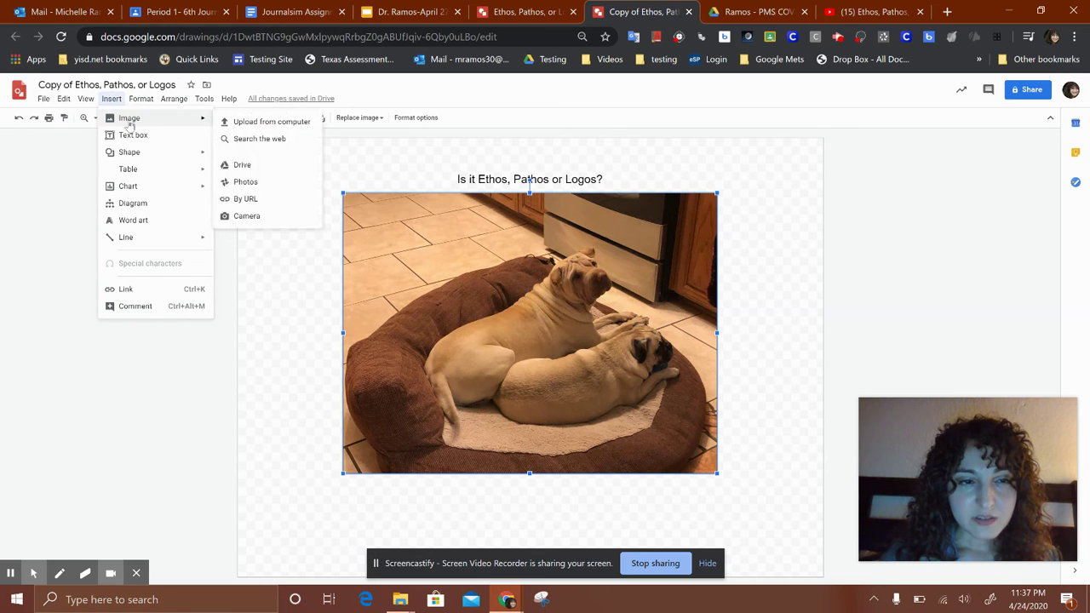
{"action": "left_click", "coordinate": [286, 140]}
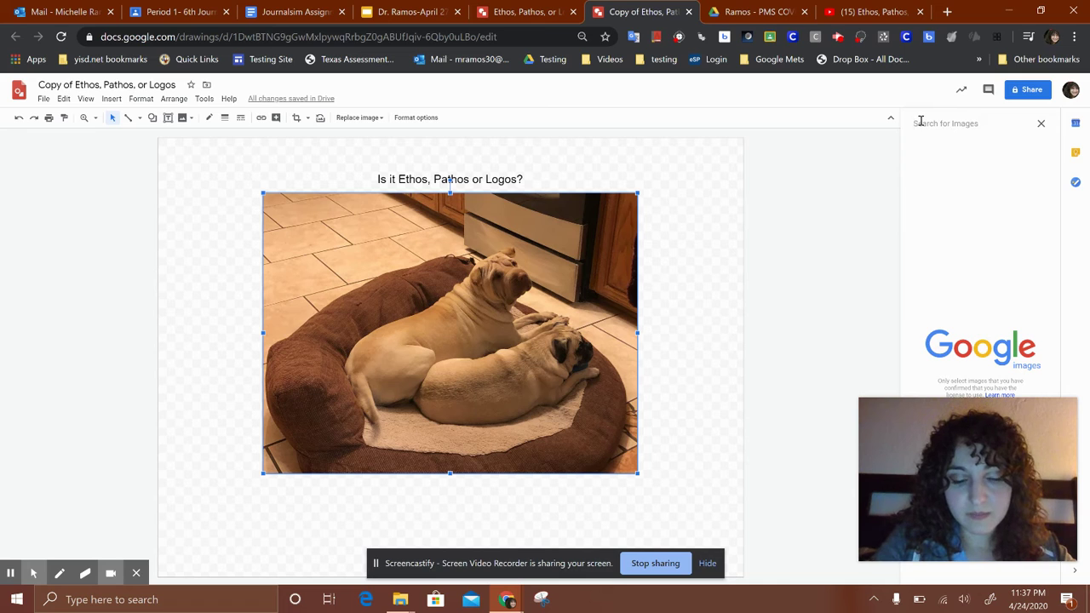
{"action": "type", "text": "a"}
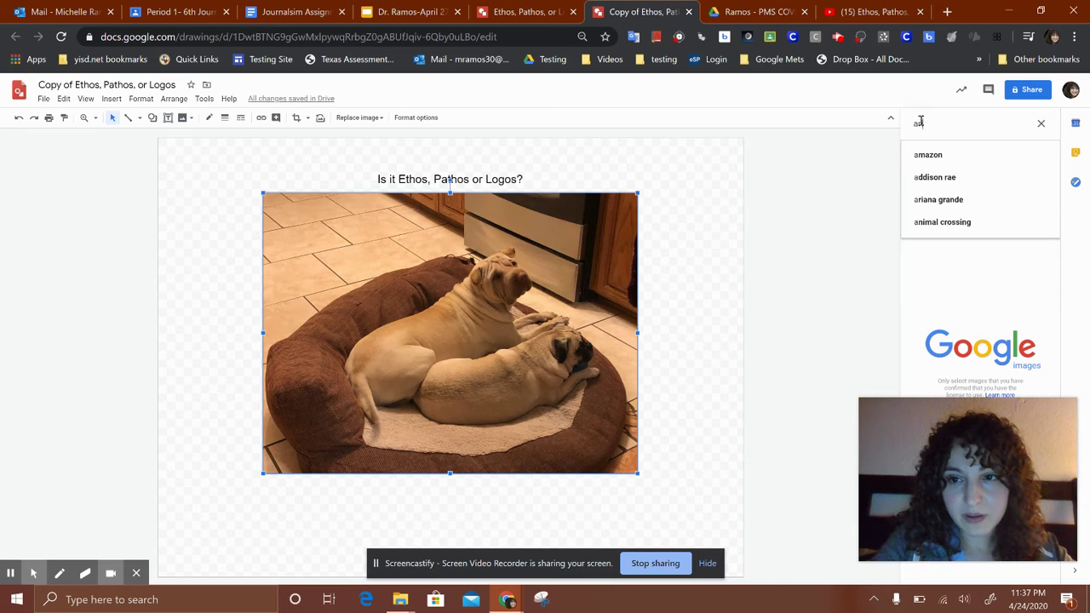
{"action": "type", "text": "ri"}
{"action": "left_click", "coordinate": [957, 157]}
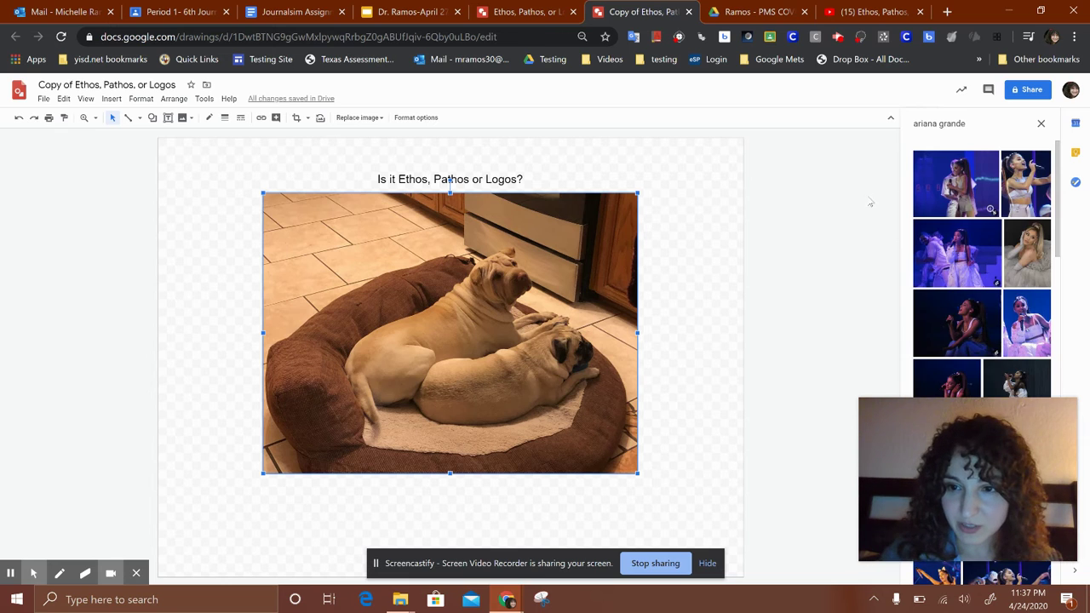
{"action": "left_click", "coordinate": [1026, 207]}
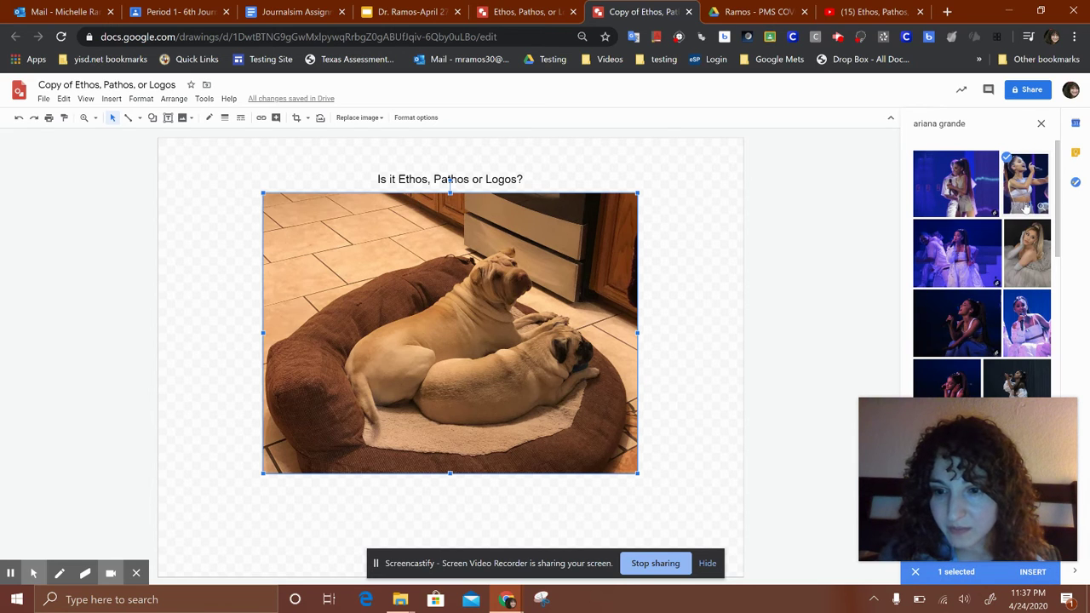
{"action": "mouse_move", "coordinate": [1069, 528]}
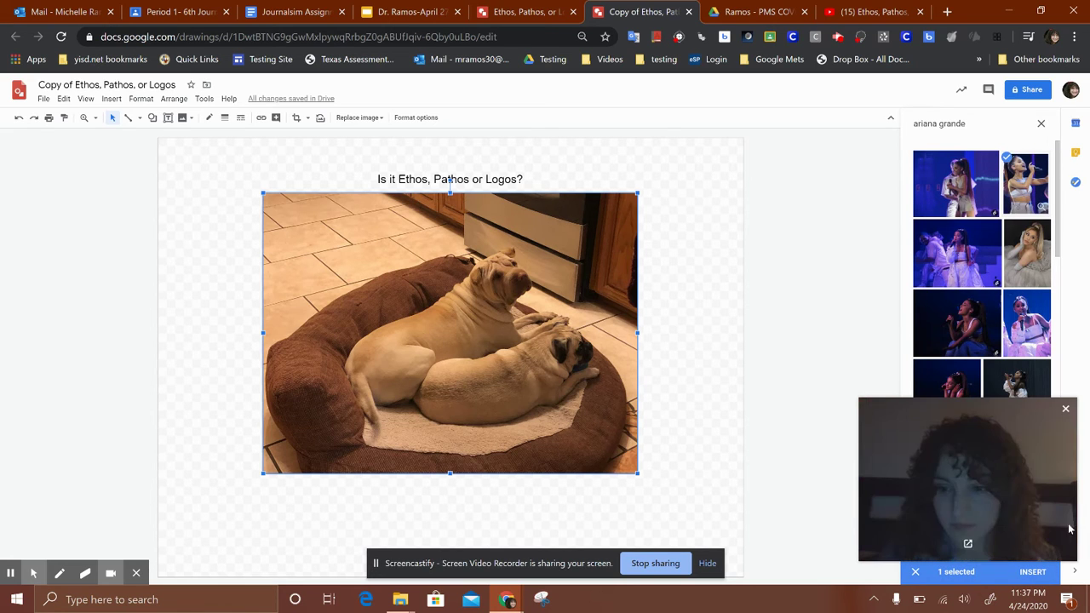
{"action": "left_click", "coordinate": [1033, 572]}
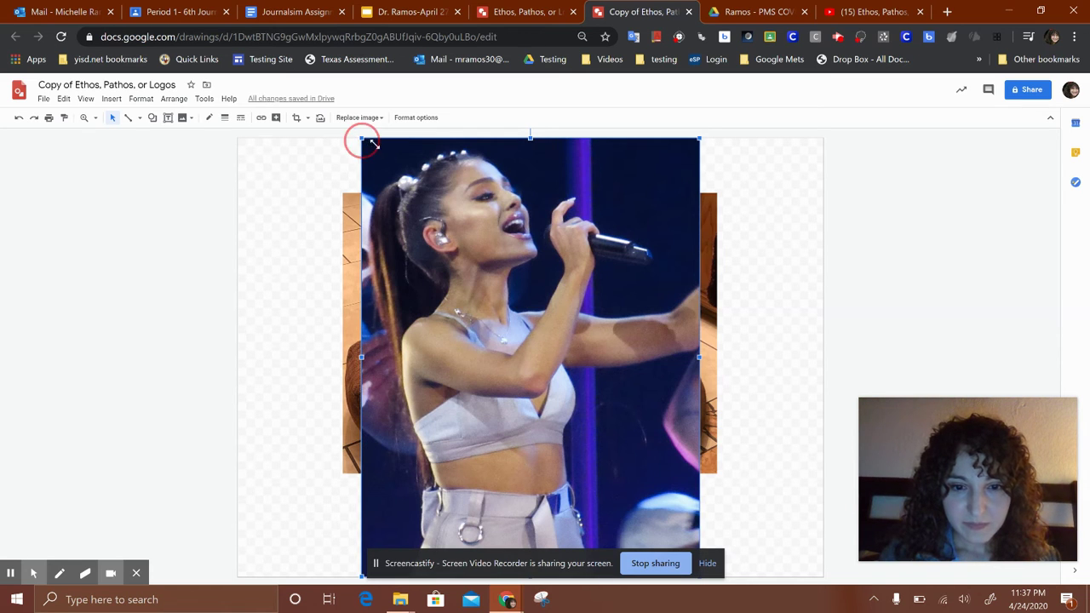
Shrink the singer photo into the top-left corner, move the dog photo down-right, shift the title right.
{"action": "left_click_drag", "start_coordinate": [663, 367], "coordinate": [663, 367]}
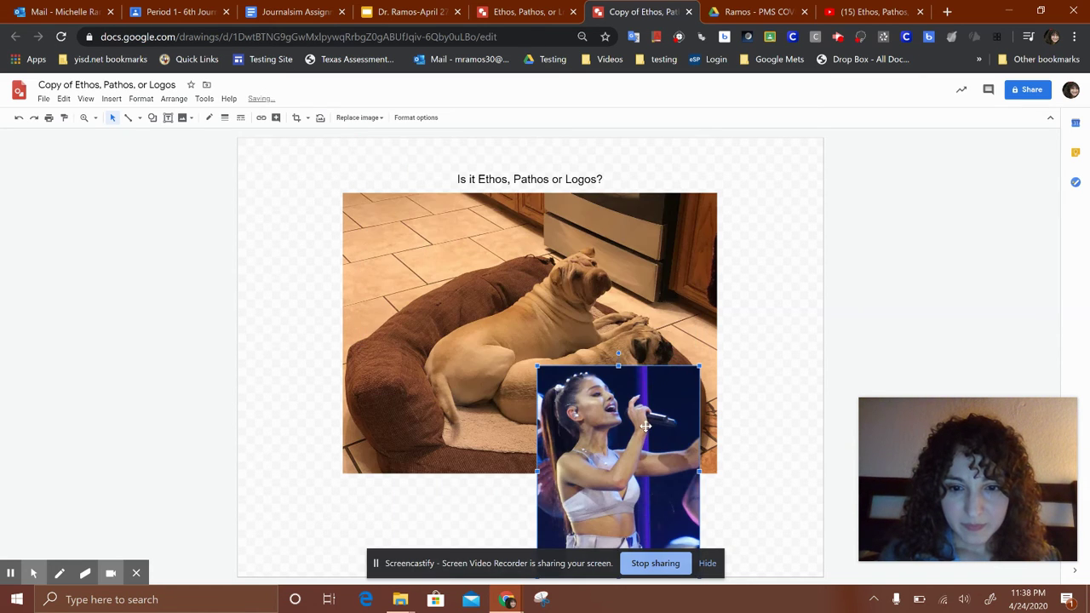
{"action": "left_click_drag", "start_coordinate": [646, 426], "coordinate": [349, 226]}
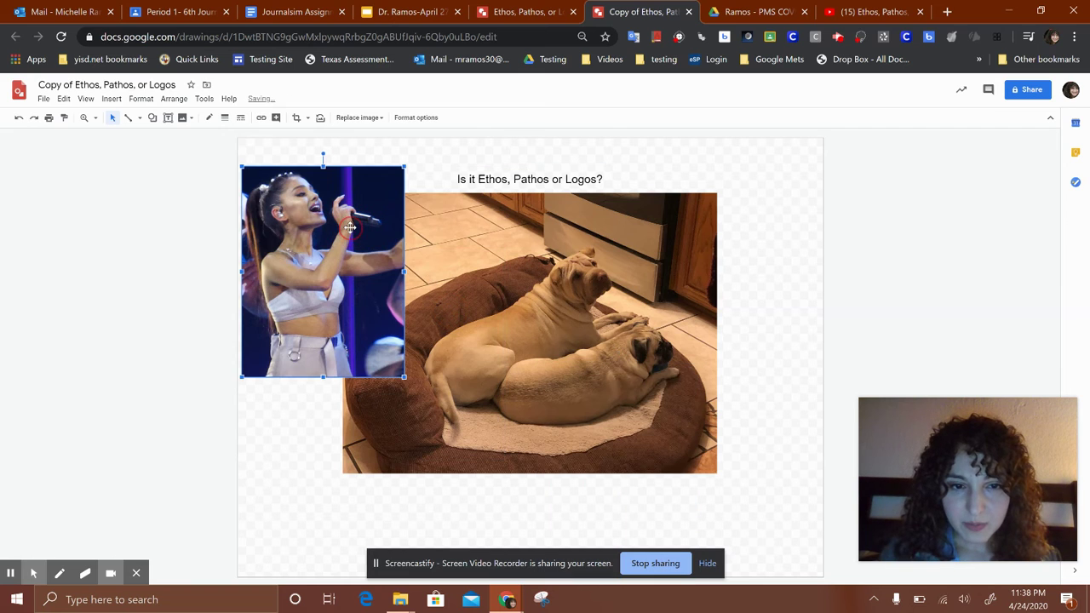
{"action": "left_click_drag", "start_coordinate": [567, 316], "coordinate": [644, 381]}
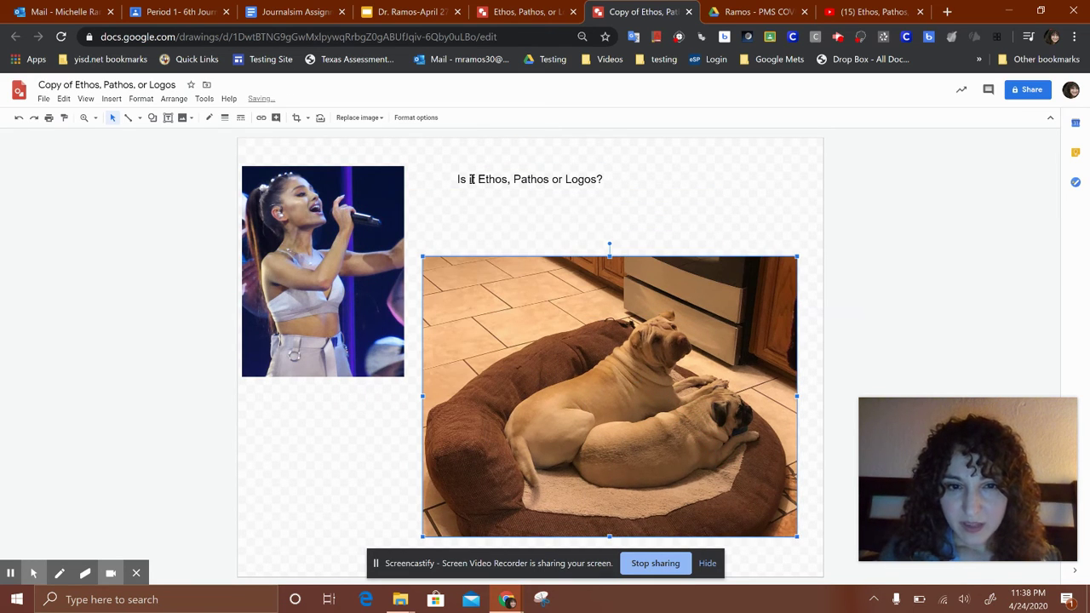
{"action": "left_click_drag", "start_coordinate": [457, 178], "coordinate": [575, 173]}
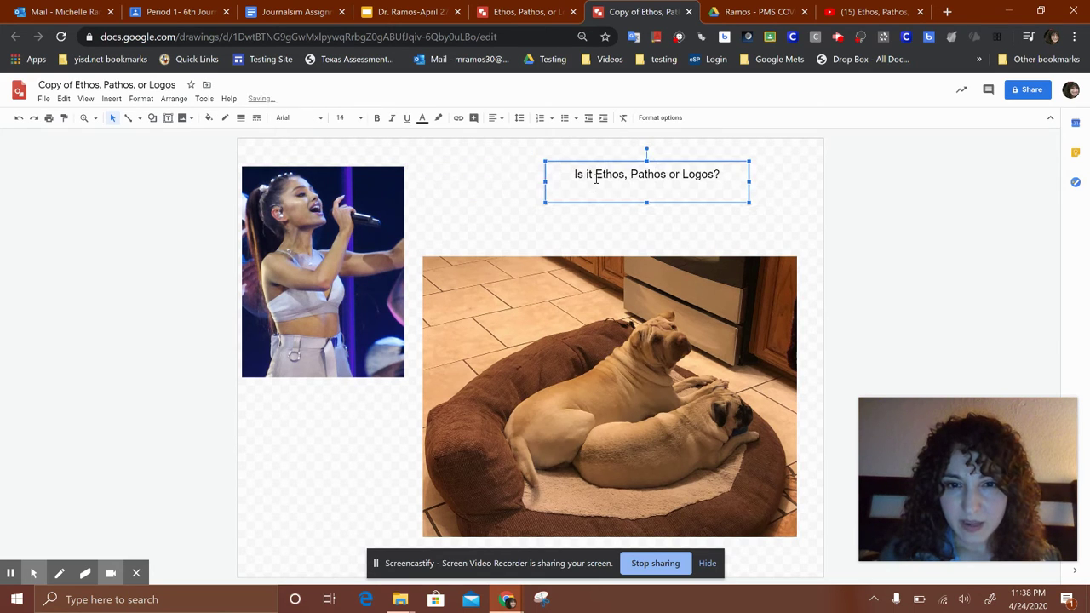
Delete the comma, 'Is it' and 'Pathos or Logos?' so the heading reads only 'Ethos'.
{"action": "left_click", "coordinate": [628, 176]}
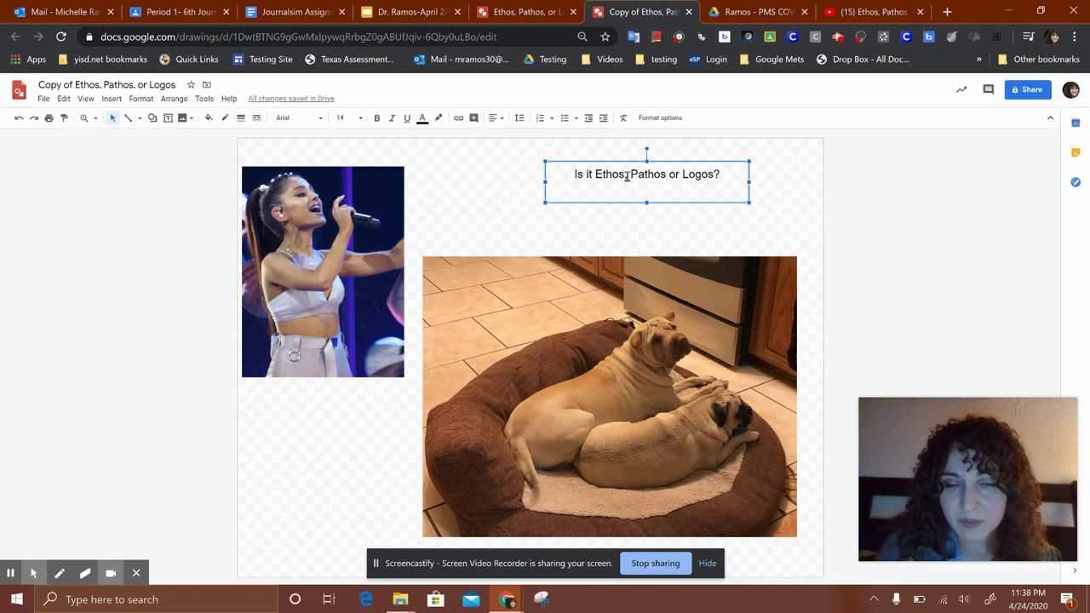
{"action": "key", "text": "BackSpace"}
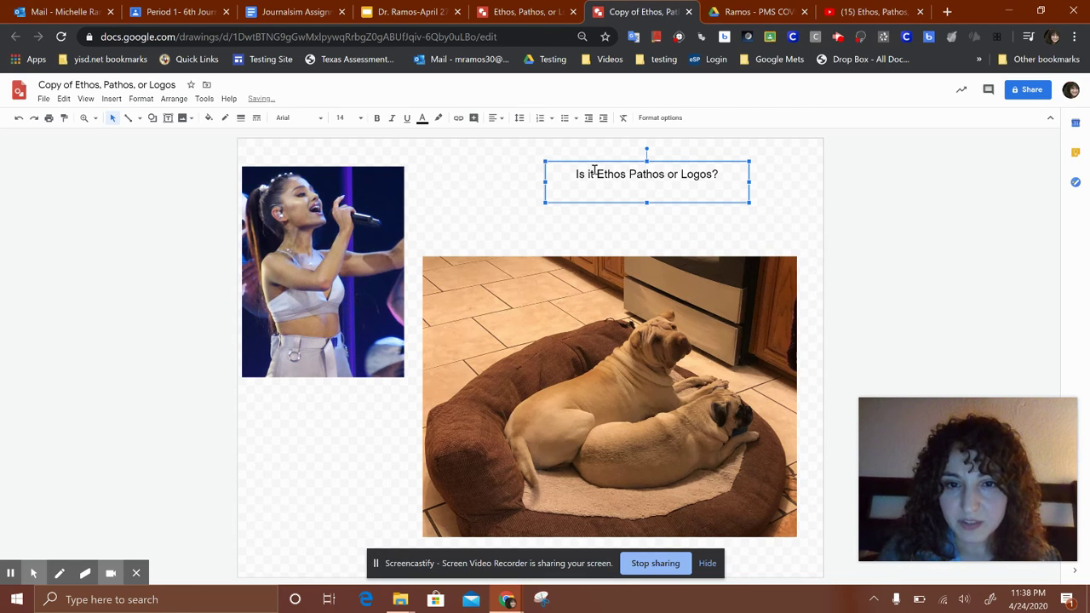
{"action": "left_click", "coordinate": [596, 174]}
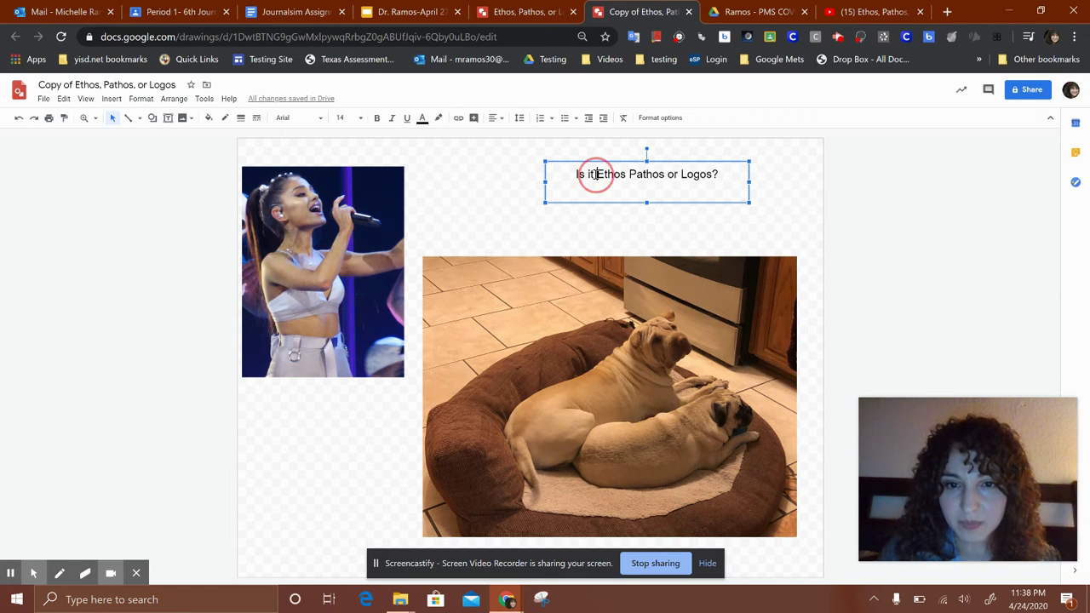
{"action": "left_click_drag", "start_coordinate": [596, 173], "coordinate": [552, 183]}
{"action": "key", "text": "BackSpace"}
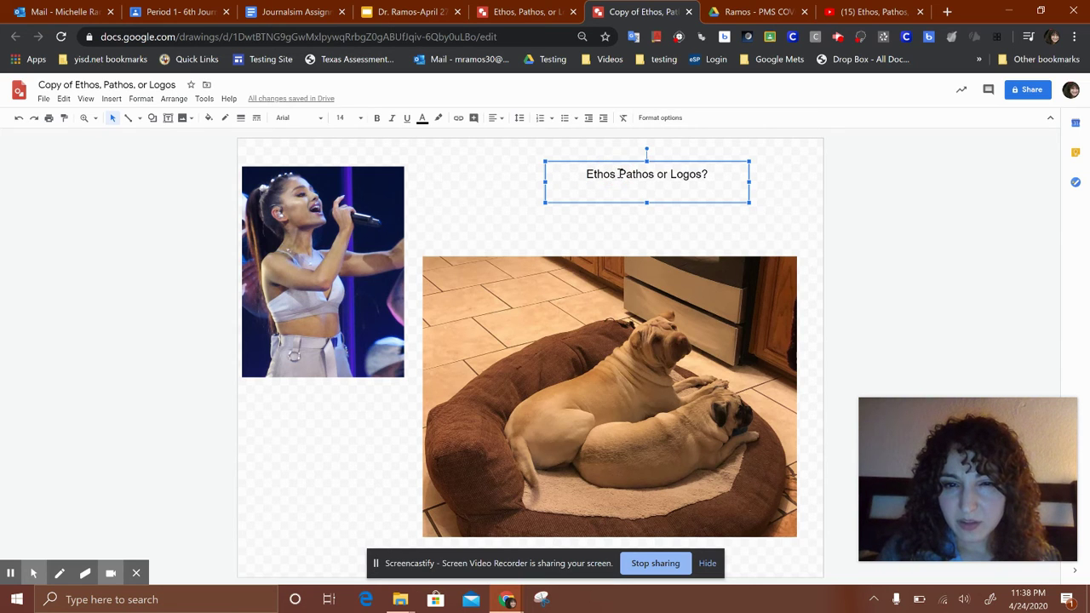
{"action": "left_click_drag", "start_coordinate": [617, 174], "coordinate": [745, 177]}
{"action": "key", "text": "BackSpace"}
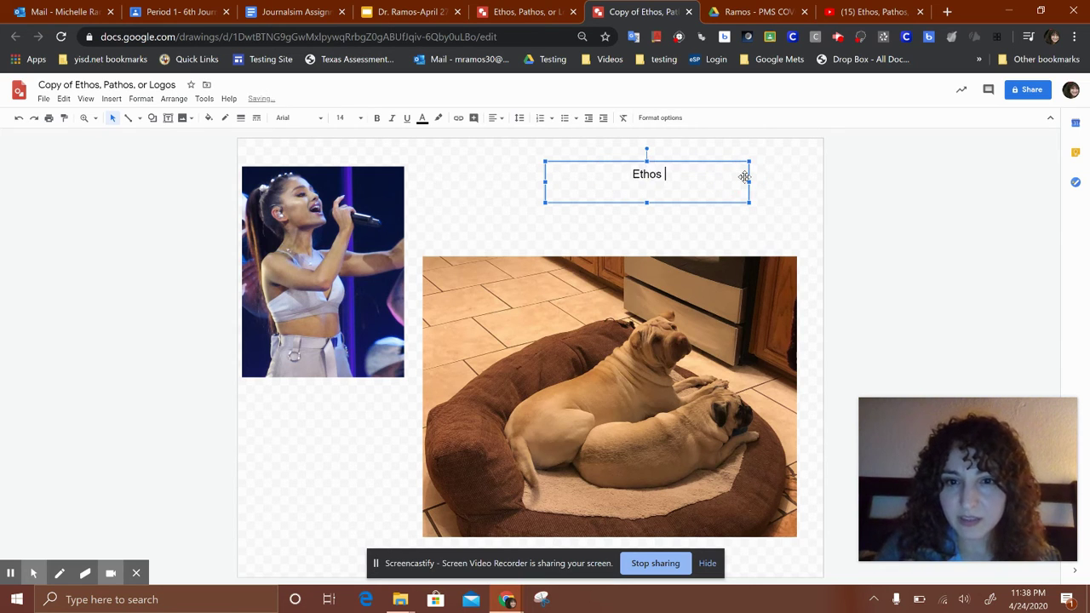